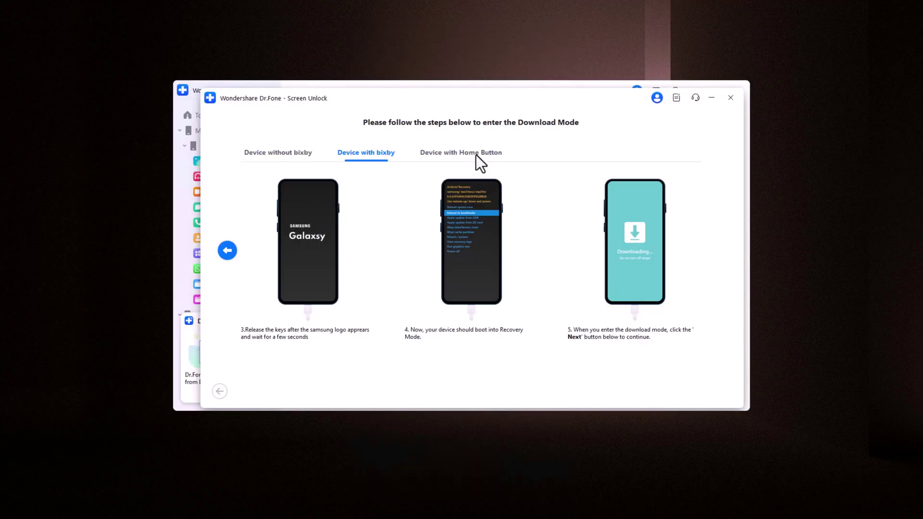
Step: After the locked phone's 'Try again in 25 seconds' demo, open drfone.wondershare.com in the browser
left_click(477, 155)
left_click(716, 250)
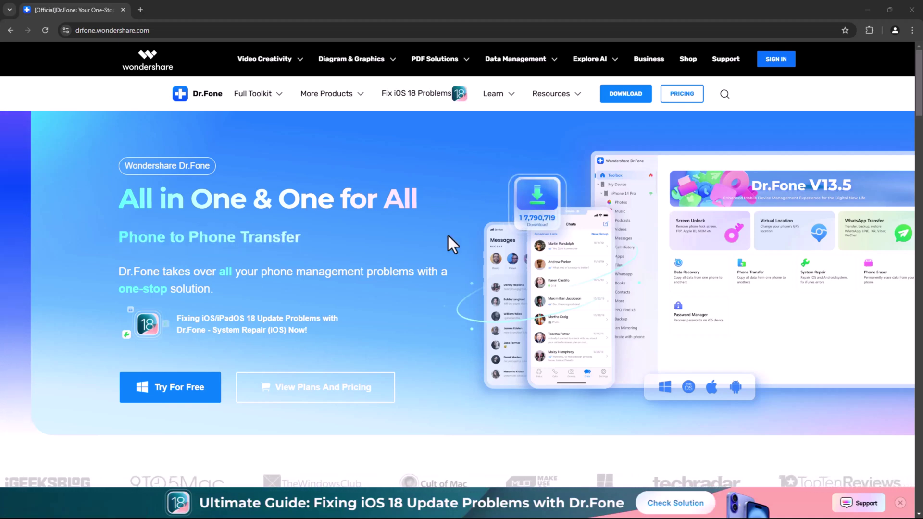
Step: Browse the Dr.Fone site and view the My Device, My Backup and Screen Mirror overviews
scroll(448, 236, "down", 6)
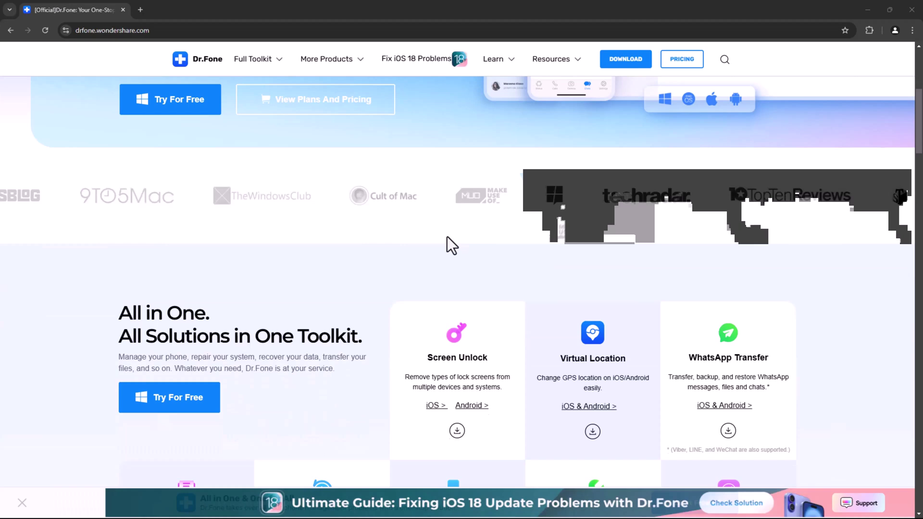
scroll(447, 237, "down", 5)
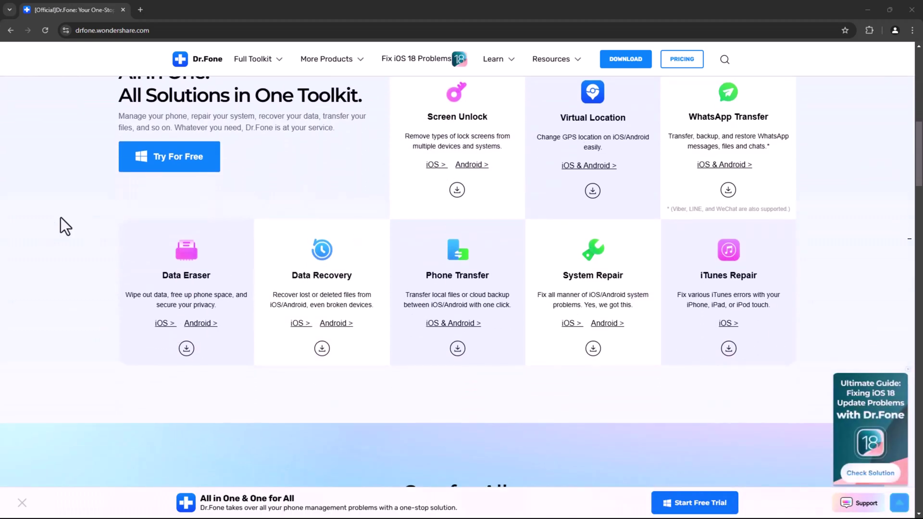
scroll(66, 225, "up", 1)
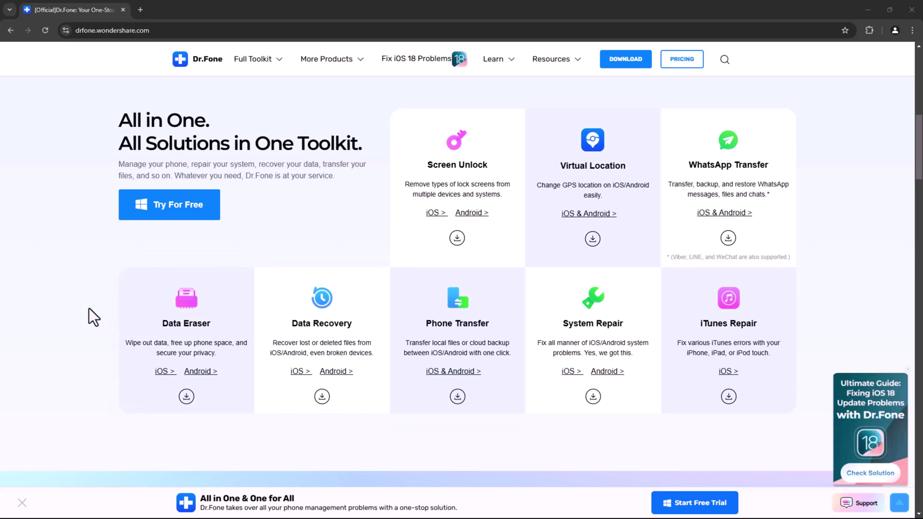
scroll(89, 309, "down", 9)
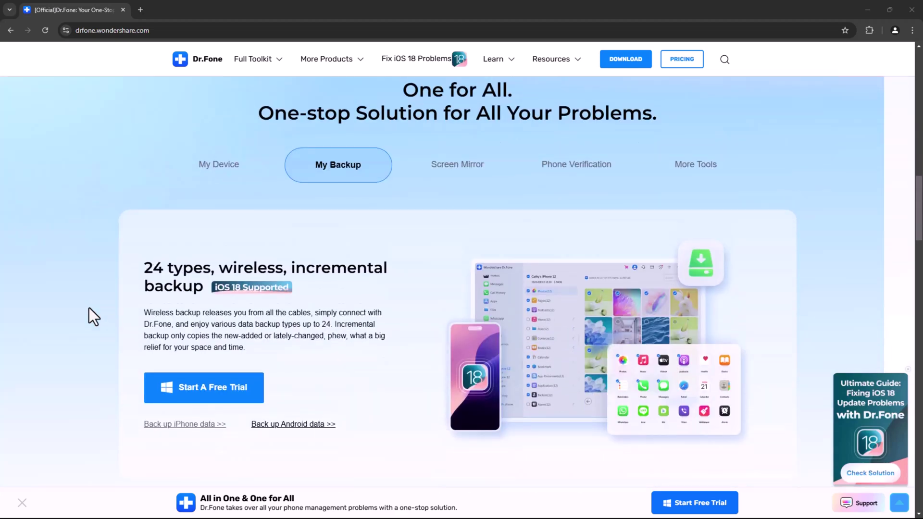
scroll(82, 308, "up", 1)
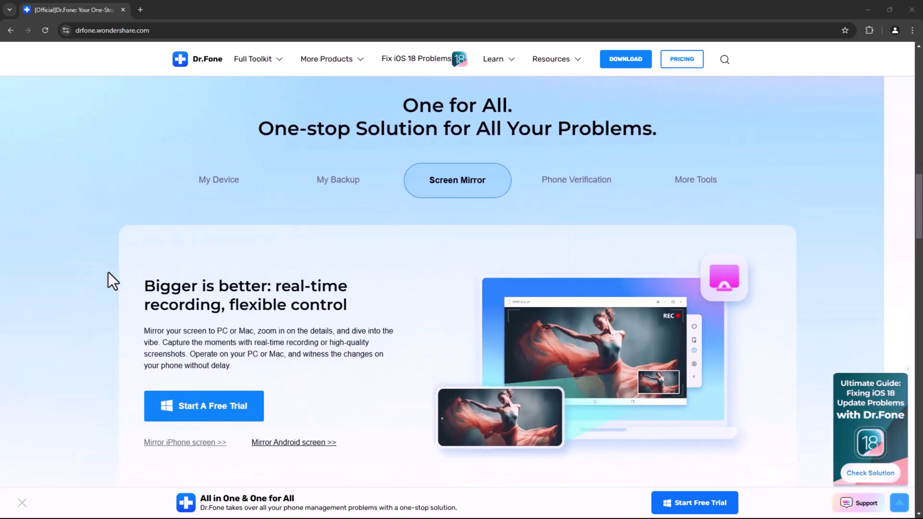
left_click(222, 189)
left_click(341, 197)
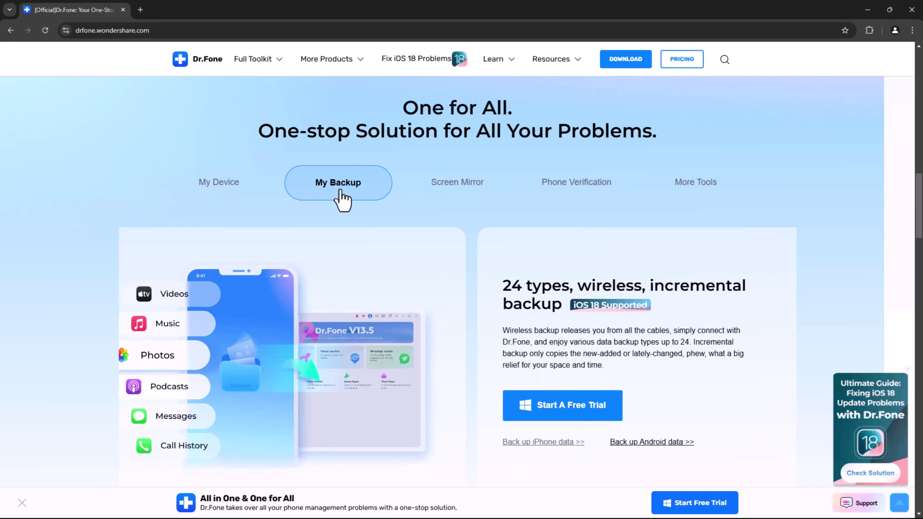
left_click(450, 191)
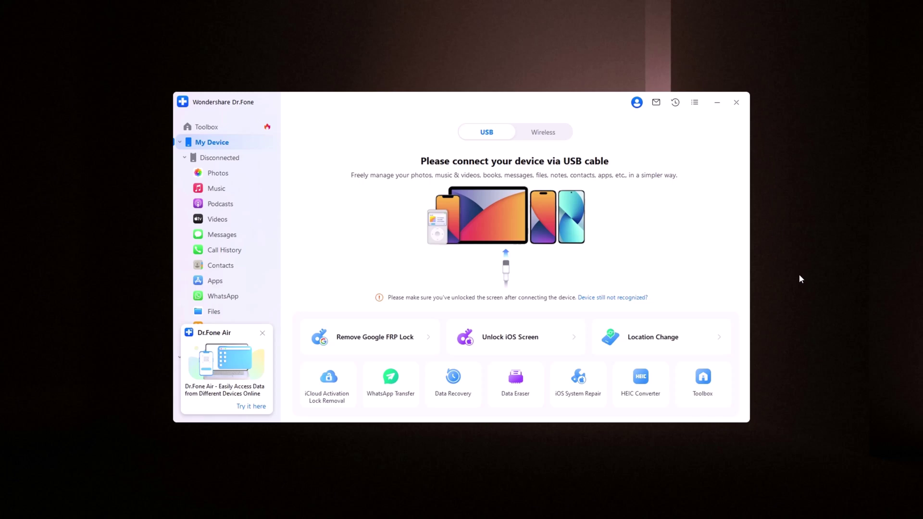
Step: Show the Toolbox page listing Screen Unlock, Virtual Location, WhatsApp Transfer and other tools
left_click(703, 380)
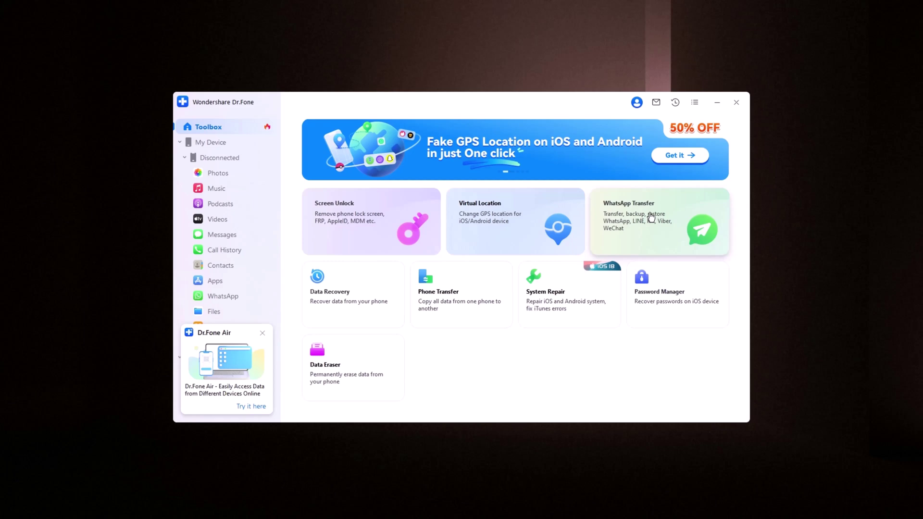
mouse_move(651, 217)
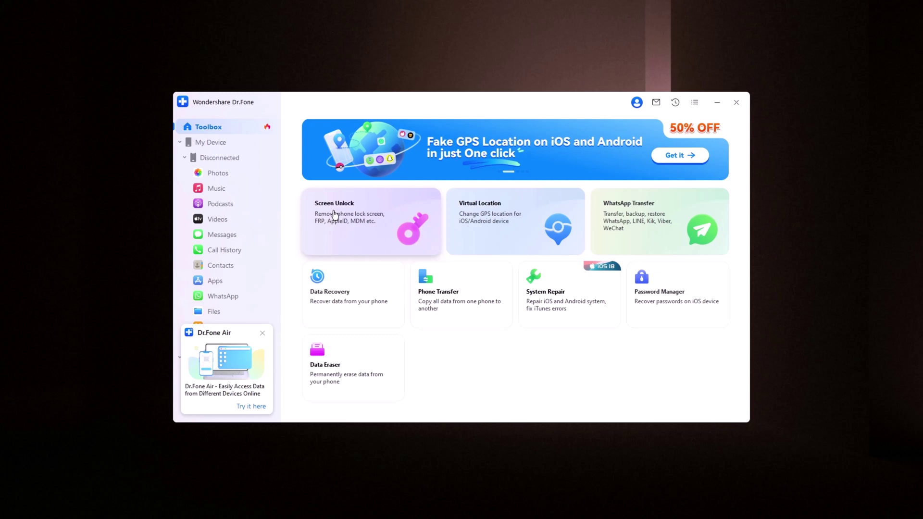
Step: Start Screen Unlock and choose the Android device option
left_click(354, 210)
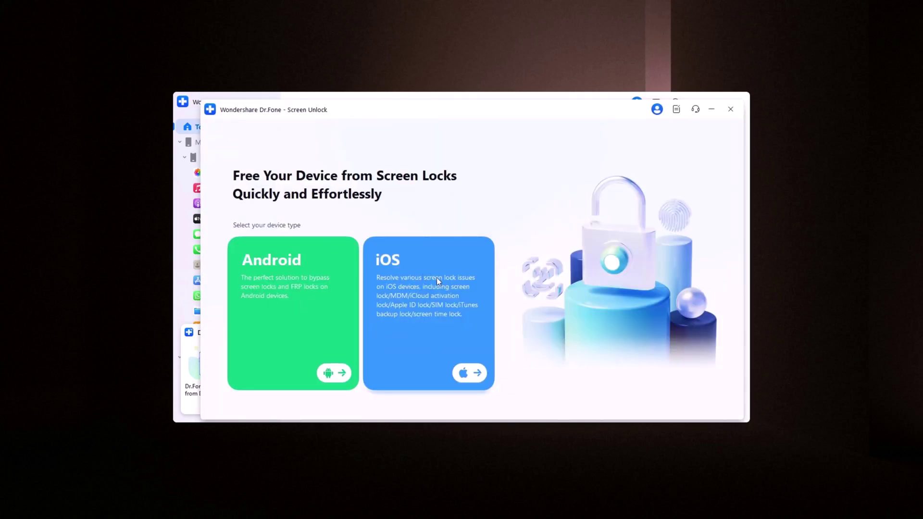
left_click(332, 373)
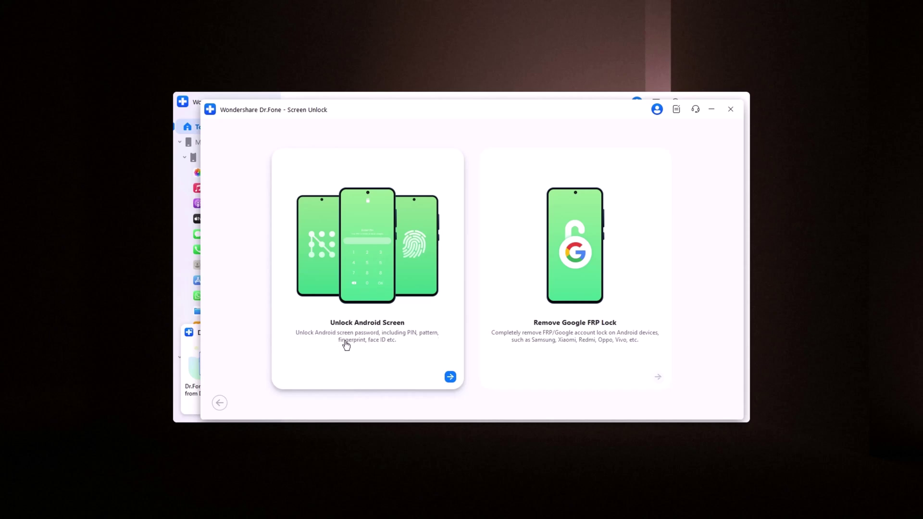
Step: Choose Unlock Android Screen and pick Samsung as the phone brand
left_click(403, 350)
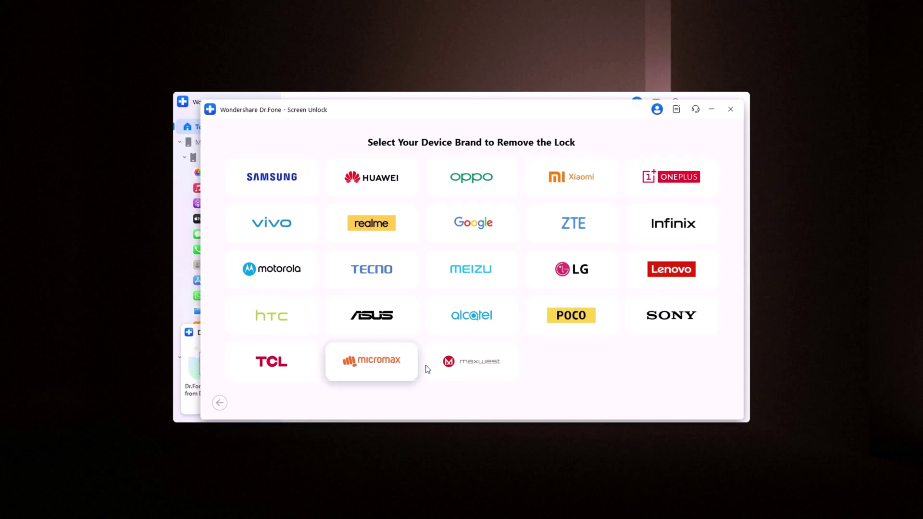
left_click(280, 175)
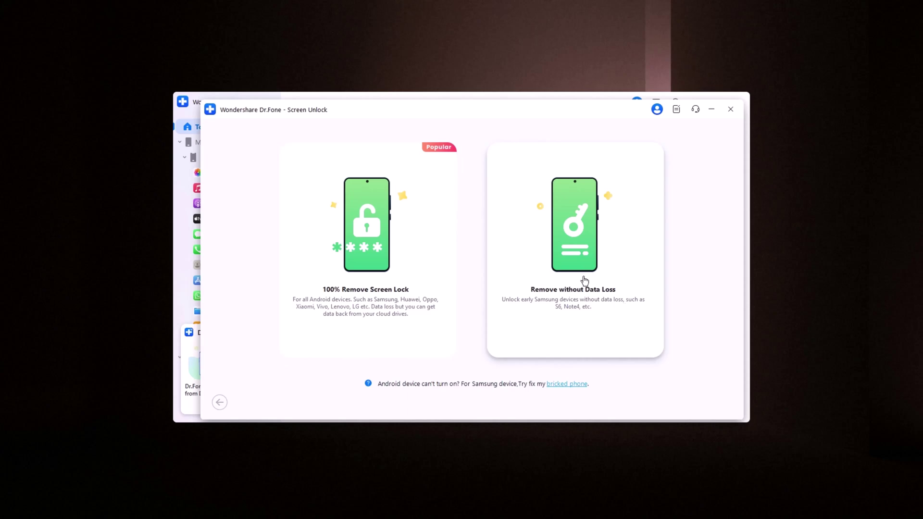
Step: Choose Remove without Data Loss and set the device to Samsung, Galaxy S6 Edge, SM-G925FD
left_click(563, 260)
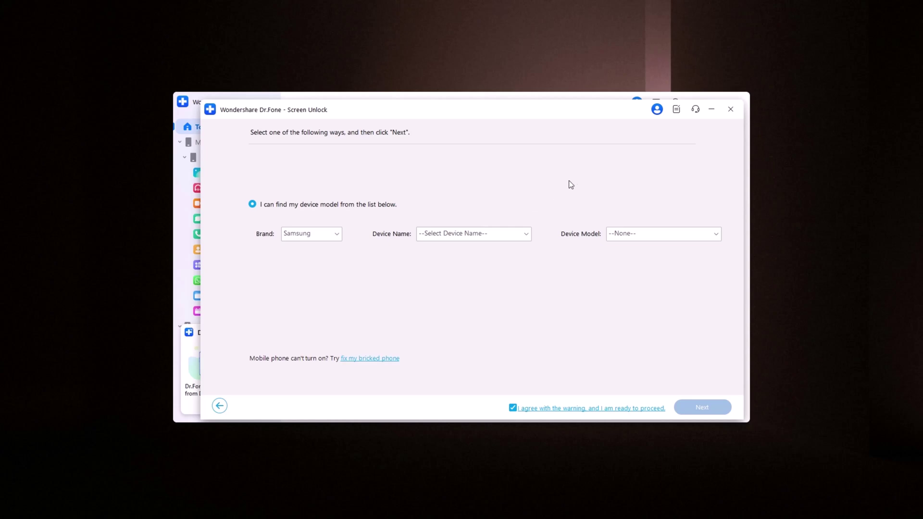
left_click(326, 236)
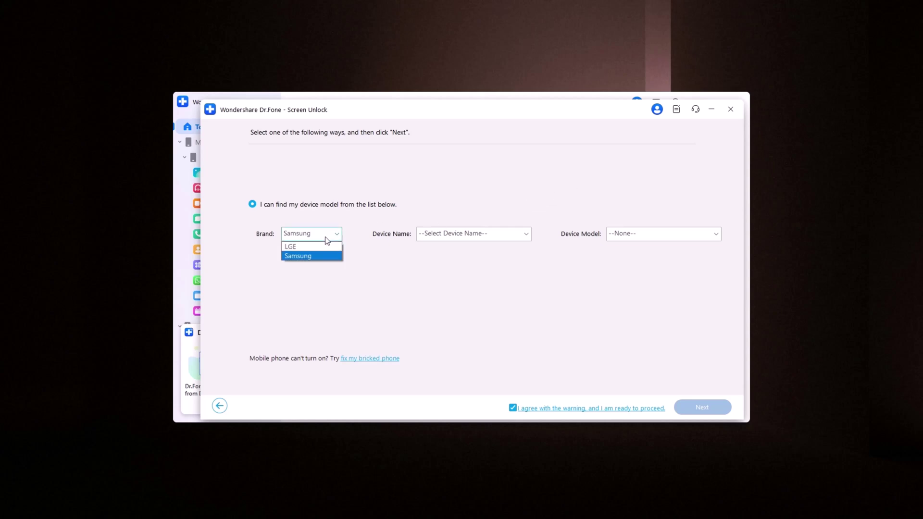
left_click(482, 234)
scroll(486, 284, "down", 3)
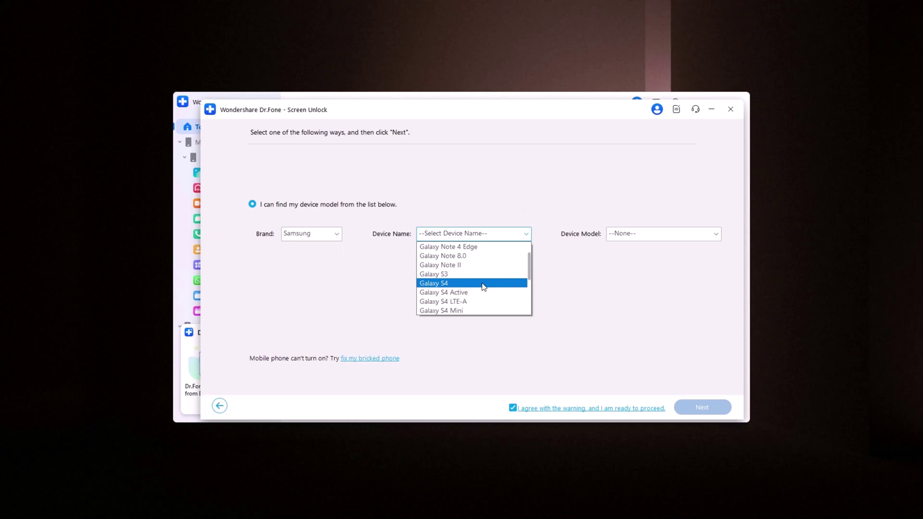
scroll(475, 285, "down", 2)
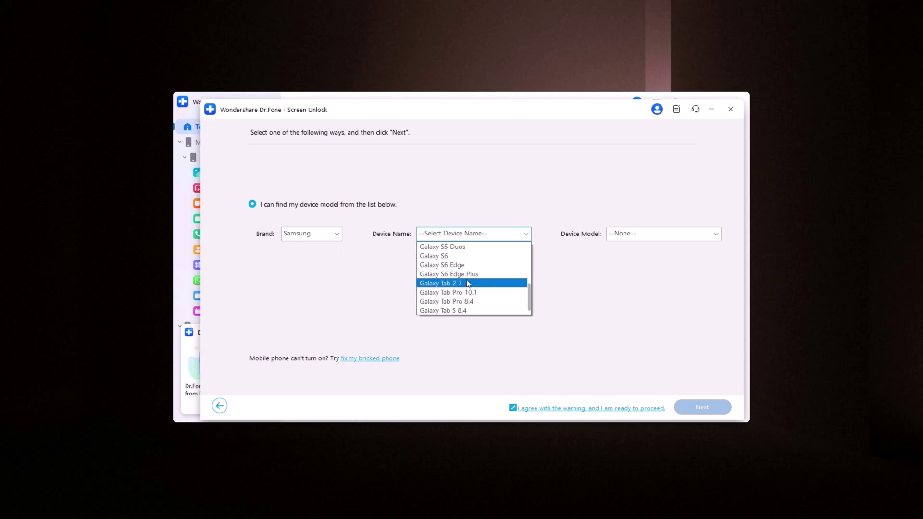
scroll(469, 276, "up", 1)
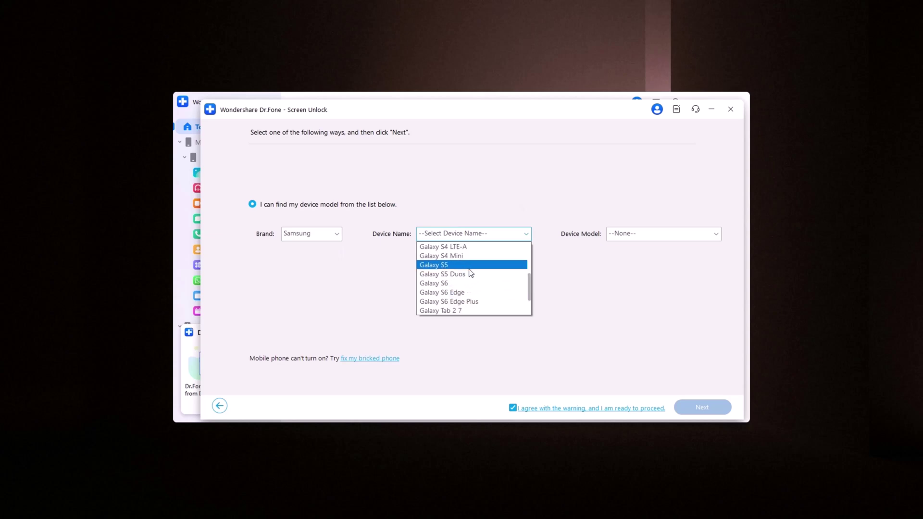
left_click(466, 292)
left_click(666, 236)
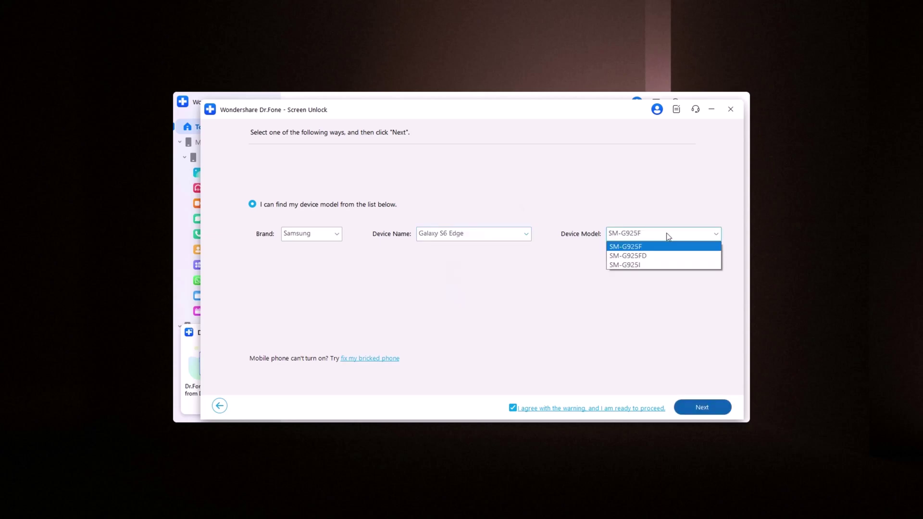
left_click(647, 257)
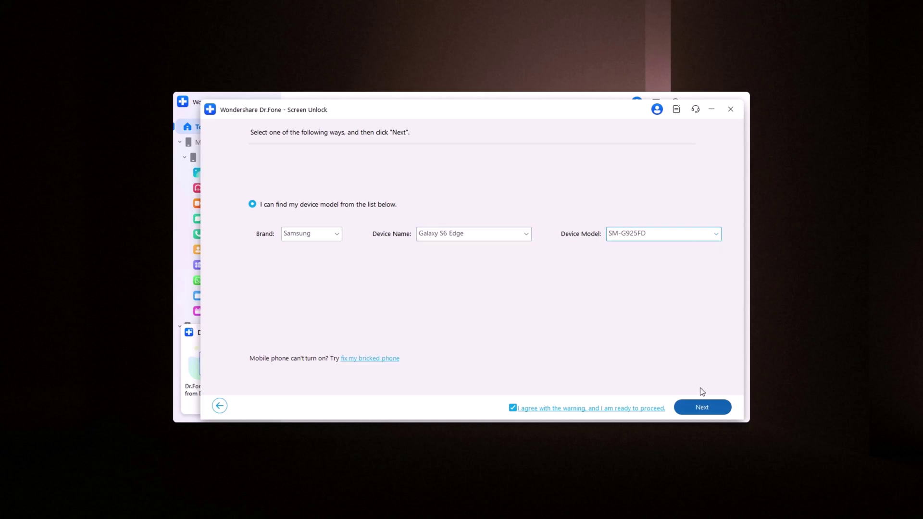
Step: Proceed with the SM-G925FD model and confirm it by entering 000000
left_click(706, 408)
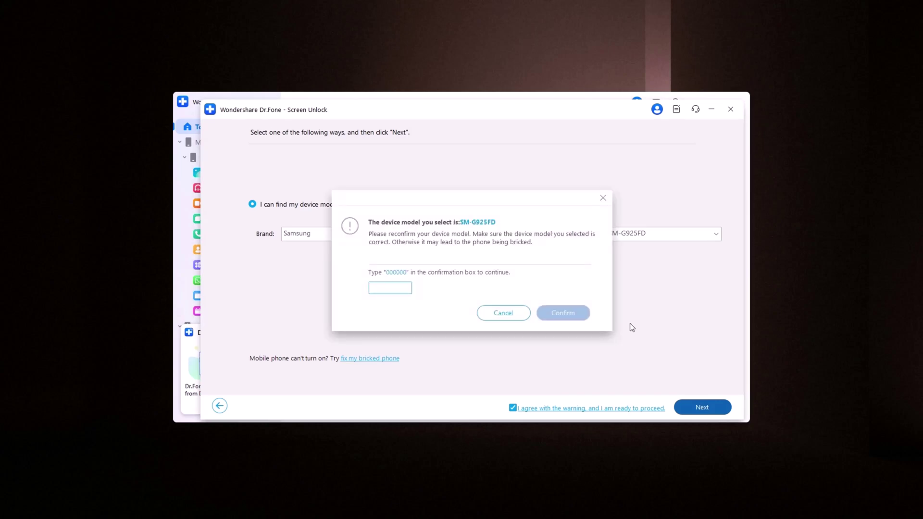
left_click(401, 286)
type("000000")
key("Return")
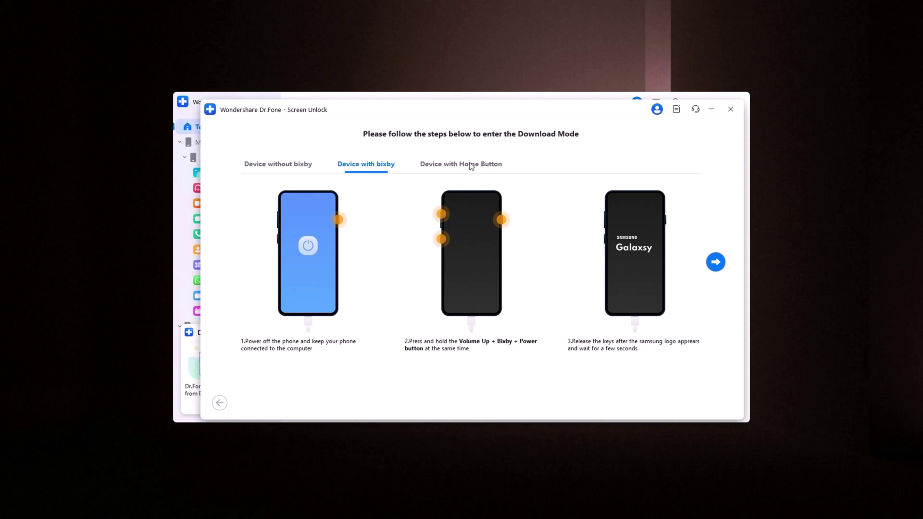
Step: Follow the Download Mode steps for Home-button devices so the unlock runs to completion
left_click(255, 165)
left_click(367, 168)
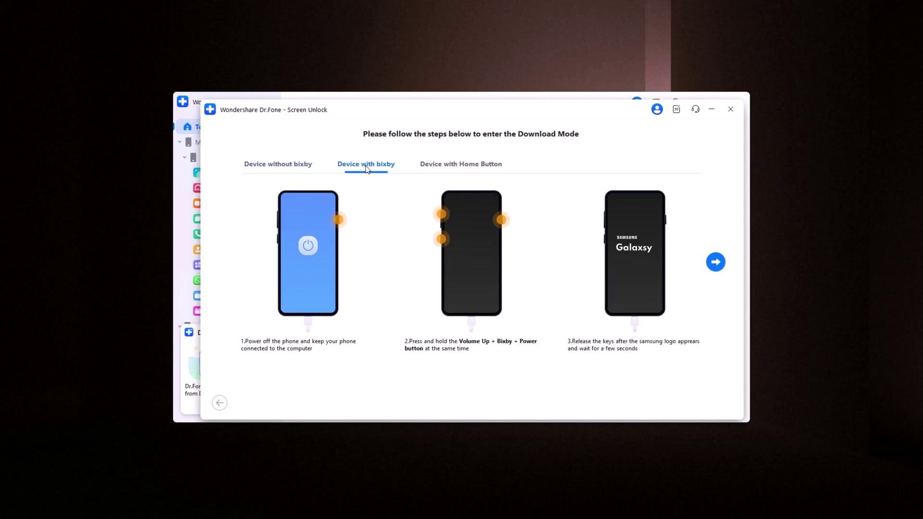
left_click(457, 166)
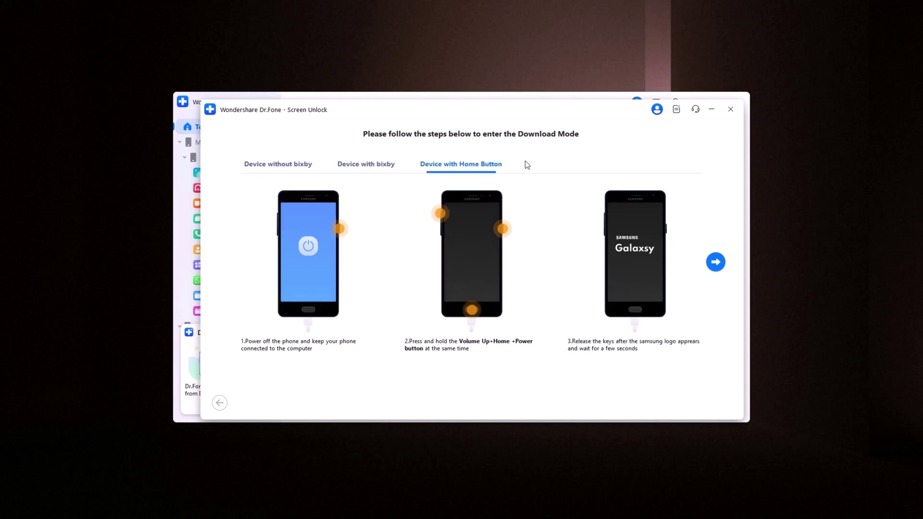
left_click(718, 265)
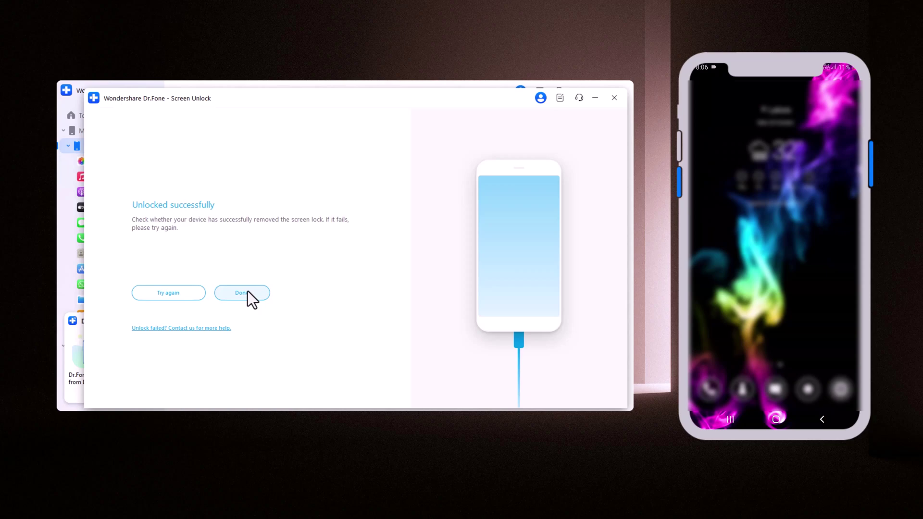
Step: Close the 'Unlocked successfully' result with Done
left_click(247, 292)
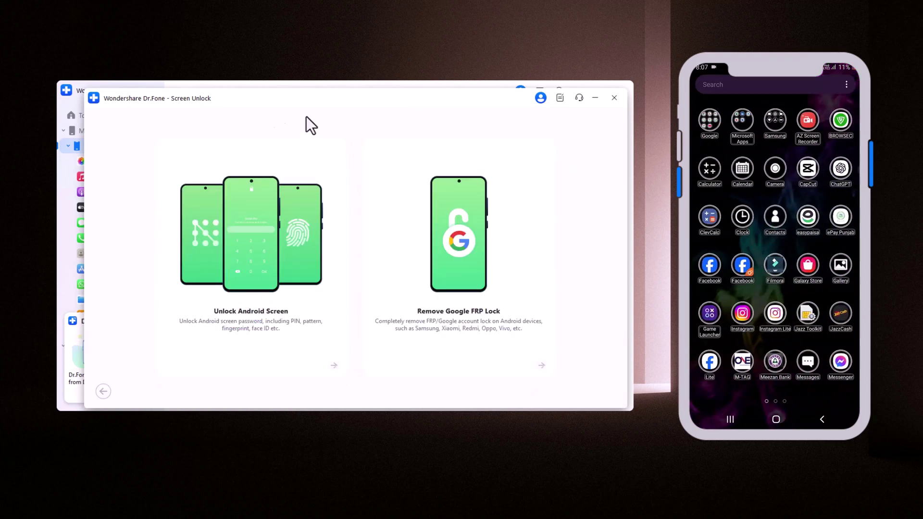